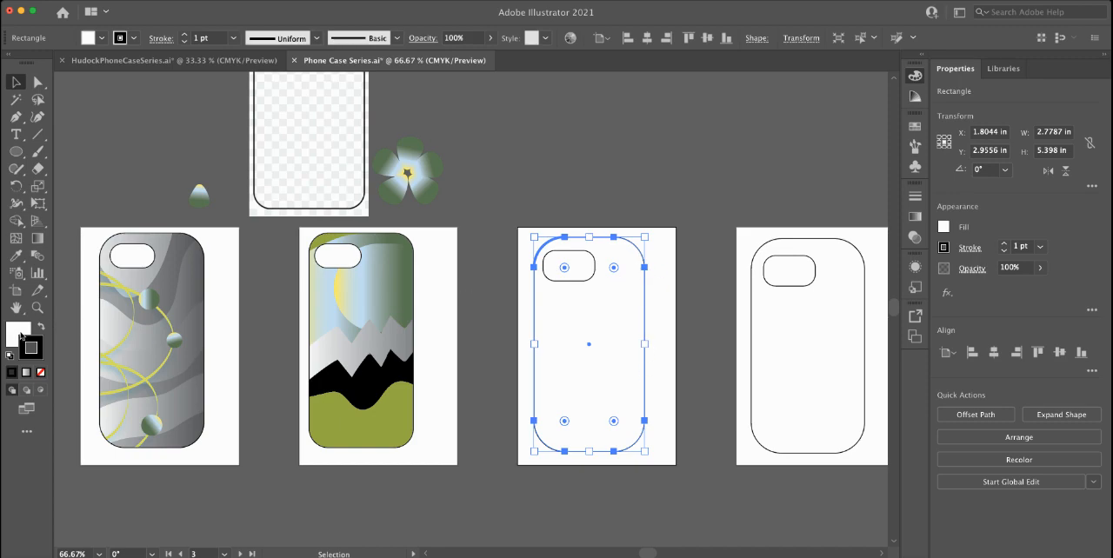
Step: Select the large rounded phone case outline on the third artboard and turn on Draw Inside mode for it
{"action": "left_click", "coordinate": [584, 257]}
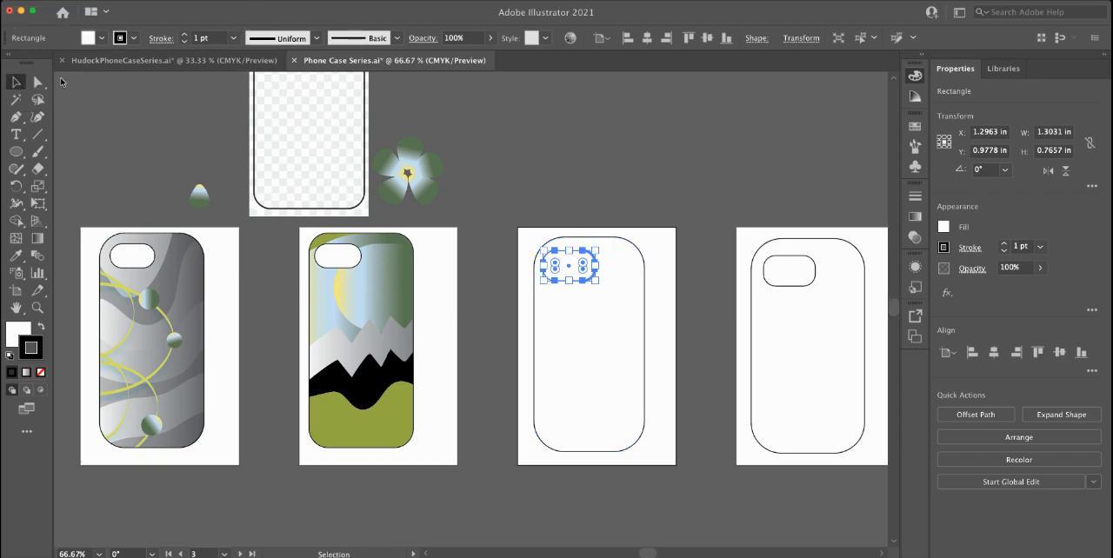
{"action": "left_click", "coordinate": [14, 83]}
{"action": "left_click", "coordinate": [619, 243]}
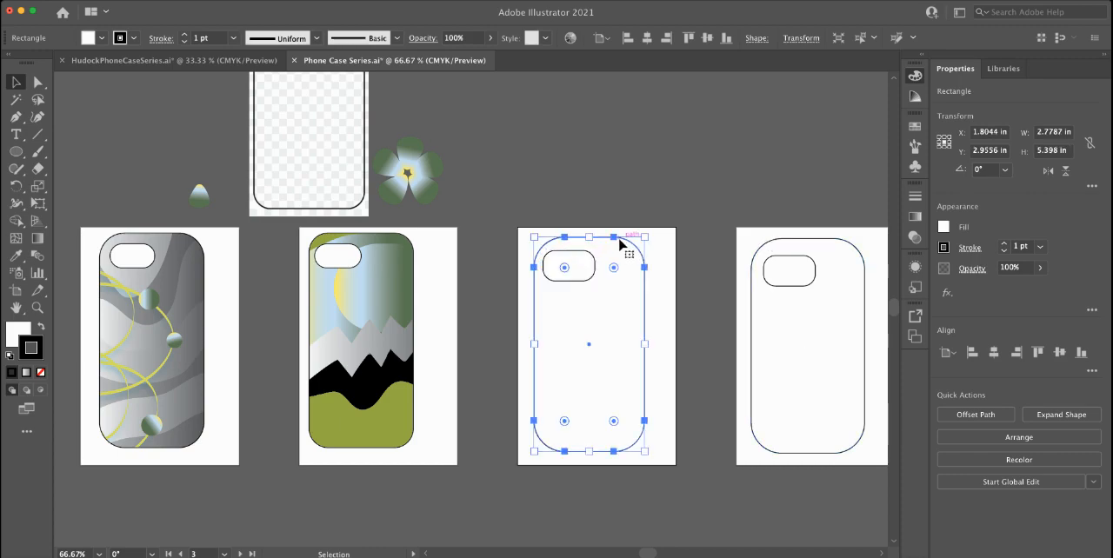
{"action": "left_click", "coordinate": [41, 392]}
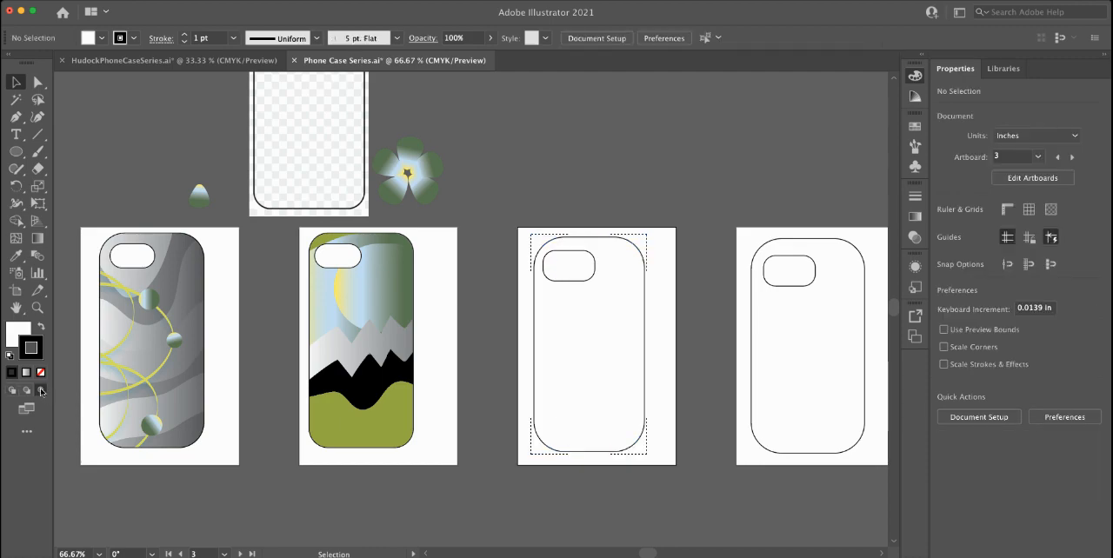
Step: Sample the blue-green gradient from the single petal and make it the Paintbrush stroke, with no fill
{"action": "left_click", "coordinate": [36, 152]}
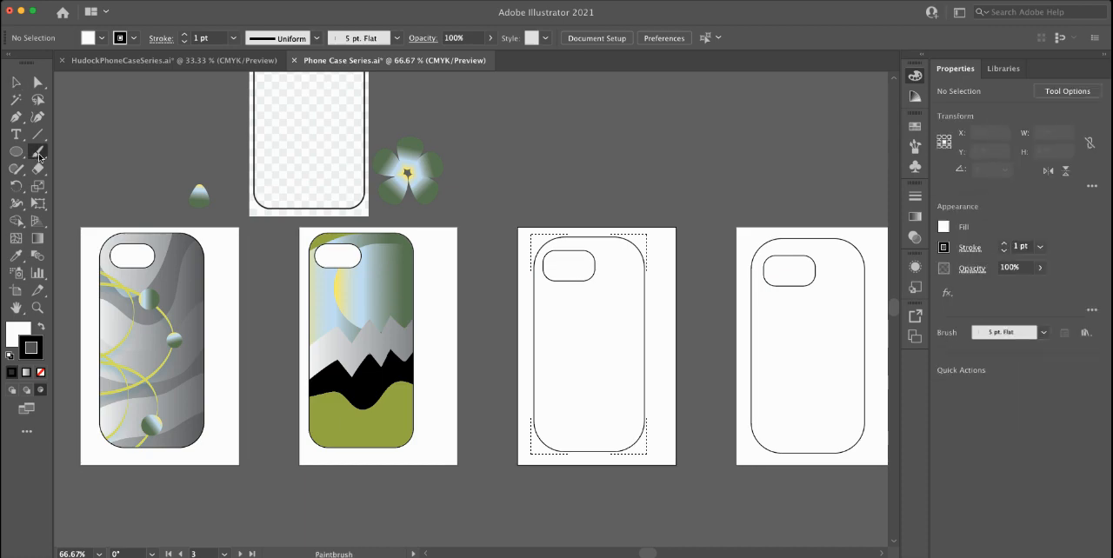
{"action": "key", "text": "i"}
{"action": "left_click", "coordinate": [200, 196]}
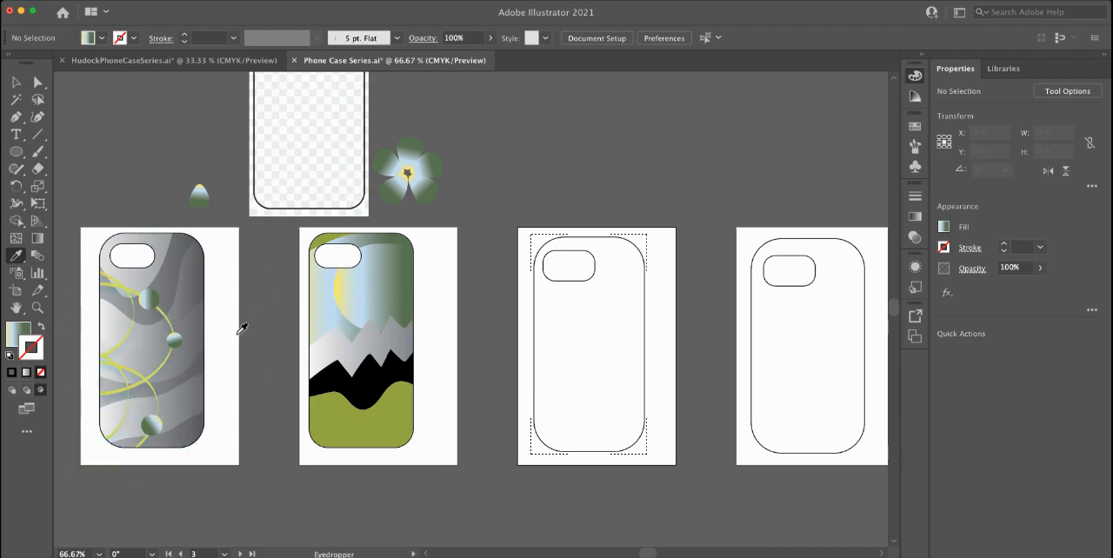
{"action": "left_click", "coordinate": [37, 151]}
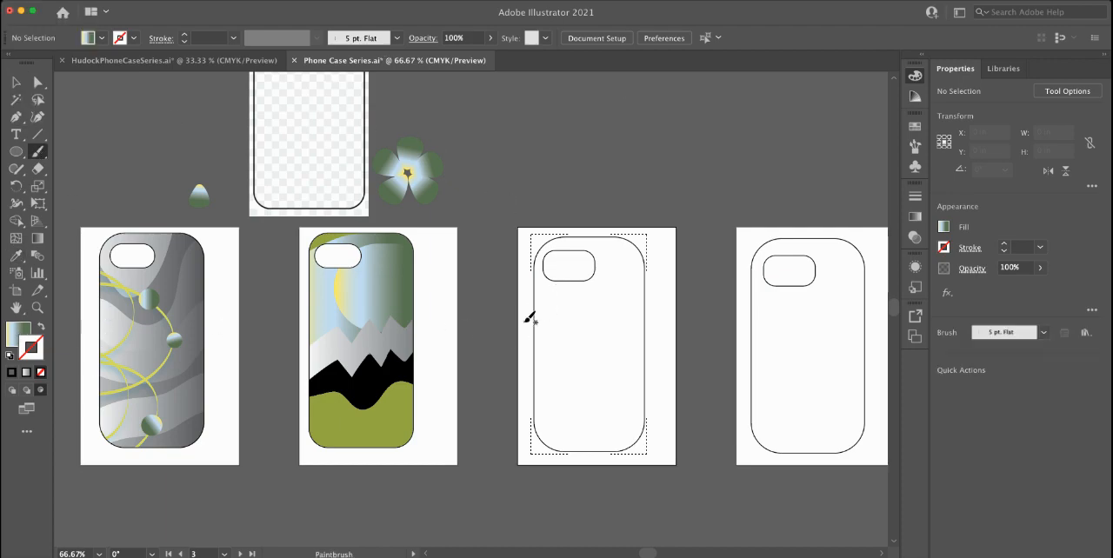
{"action": "left_click_drag", "start_coordinate": [499, 196], "coordinate": [634, 165]}
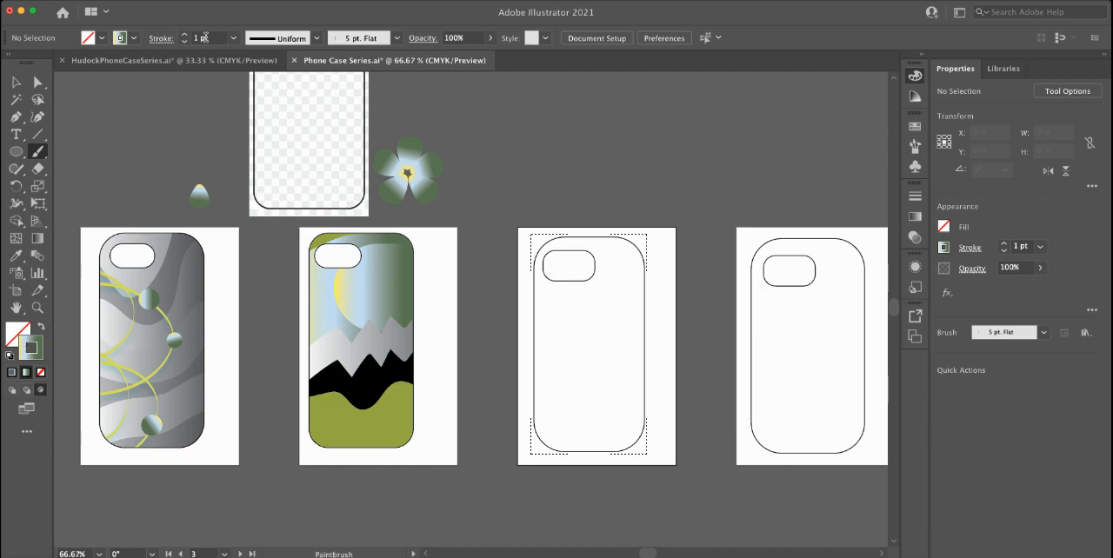
Step: Set the brush stroke weight to 14 pt and paint a short wavy gradient band at the third case's left edge, below the camera cutout
{"action": "left_click", "coordinate": [185, 35]}
{"action": "left_click", "coordinate": [184, 35]}
{"action": "left_click", "coordinate": [184, 34]}
{"action": "left_click", "coordinate": [185, 35]}
{"action": "left_click", "coordinate": [185, 35]}
{"action": "left_click", "coordinate": [185, 35]}
{"action": "left_click", "coordinate": [184, 35]}
{"action": "mouse_move", "coordinate": [499, 175]}
{"action": "left_mouse_down"}
{"action": "mouse_move", "coordinate": [537, 148]}
{"action": "mouse_move", "coordinate": [602, 145]}
{"action": "left_mouse_up"}
{"action": "left_click_drag", "start_coordinate": [531, 324], "coordinate": [583, 320]}
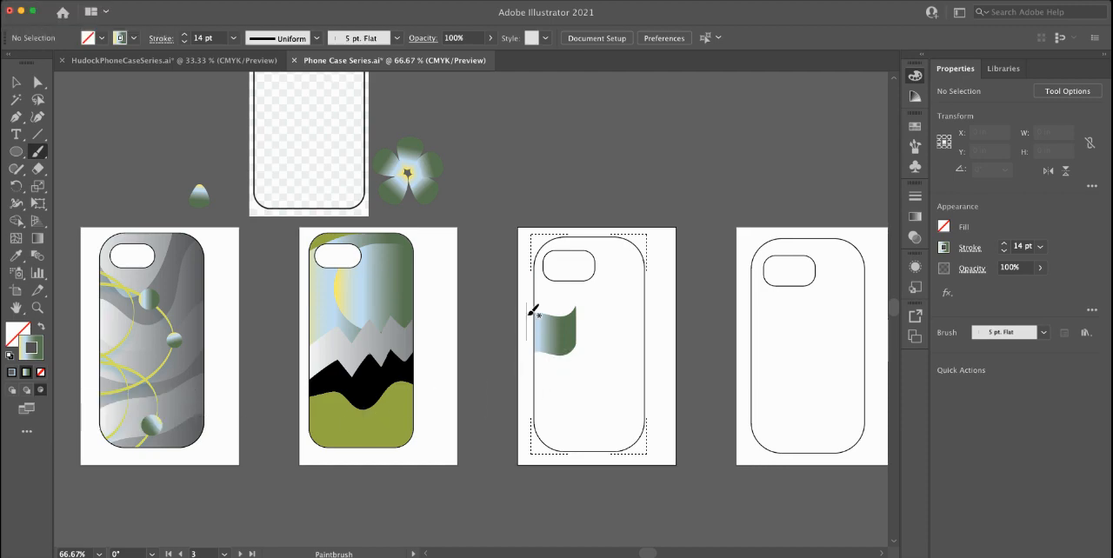
{"action": "mouse_move", "coordinate": [525, 304]}
{"action": "left_mouse_down"}
{"action": "mouse_move", "coordinate": [566, 303]}
{"action": "mouse_move", "coordinate": [566, 327]}
{"action": "mouse_move", "coordinate": [527, 358]}
{"action": "mouse_move", "coordinate": [565, 380]}
{"action": "mouse_move", "coordinate": [534, 405]}
{"action": "mouse_move", "coordinate": [555, 414]}
{"action": "mouse_move", "coordinate": [521, 431]}
{"action": "mouse_move", "coordinate": [601, 439]}
{"action": "mouse_move", "coordinate": [672, 377]}
{"action": "mouse_move", "coordinate": [632, 345]}
{"action": "mouse_move", "coordinate": [656, 319]}
{"action": "mouse_move", "coordinate": [610, 288]}
{"action": "mouse_move", "coordinate": [607, 245]}
{"action": "mouse_move", "coordinate": [668, 240]}
{"action": "mouse_move", "coordinate": [593, 341]}
{"action": "mouse_move", "coordinate": [628, 372]}
{"action": "mouse_move", "coordinate": [641, 397]}
{"action": "mouse_move", "coordinate": [632, 401]}
{"action": "mouse_move", "coordinate": [674, 422]}
{"action": "left_mouse_up"}
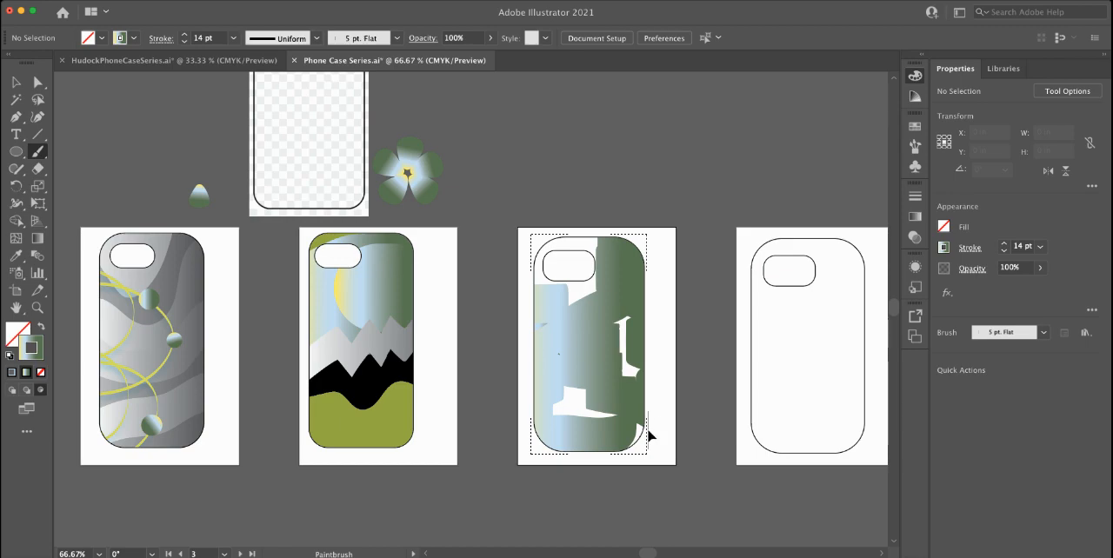
{"action": "key", "text": "super+z"}
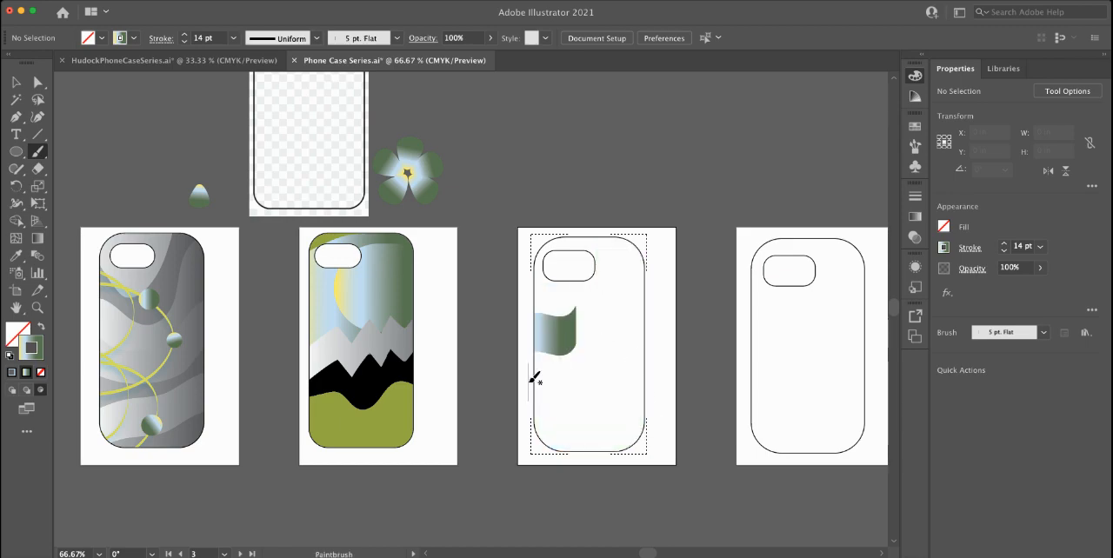
Step: Paint five more flowing gradient bands inside the third case, two rising from its lower left edge and three sweeping from its right edge towards the top
{"action": "mouse_move", "coordinate": [531, 376]}
{"action": "left_mouse_down"}
{"action": "mouse_move", "coordinate": [590, 373]}
{"action": "mouse_move", "coordinate": [602, 332]}
{"action": "left_mouse_up"}
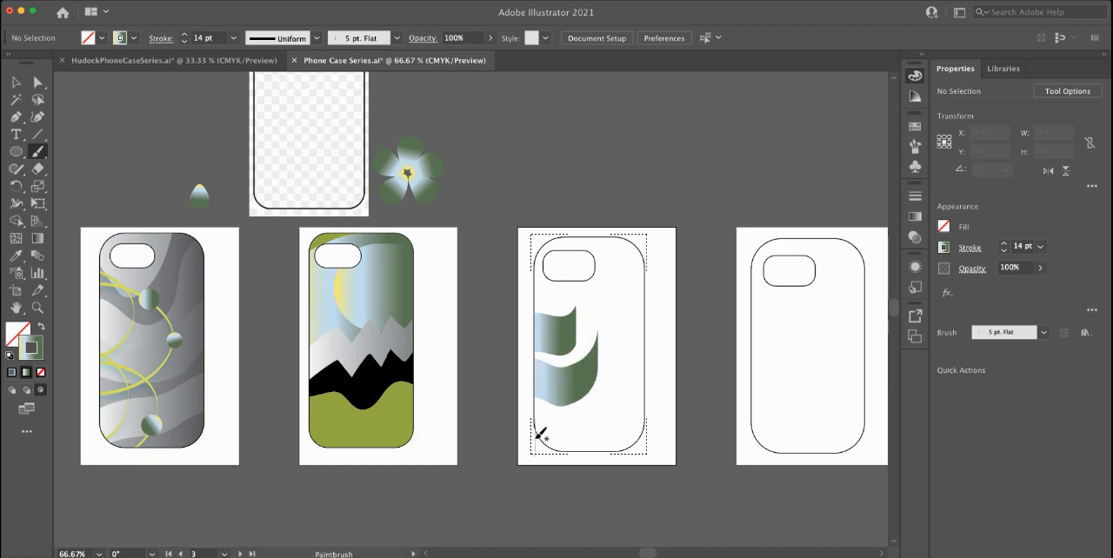
{"action": "mouse_move", "coordinate": [532, 431]}
{"action": "left_mouse_down"}
{"action": "mouse_move", "coordinate": [575, 433]}
{"action": "mouse_move", "coordinate": [604, 411]}
{"action": "mouse_move", "coordinate": [625, 343]}
{"action": "left_mouse_up"}
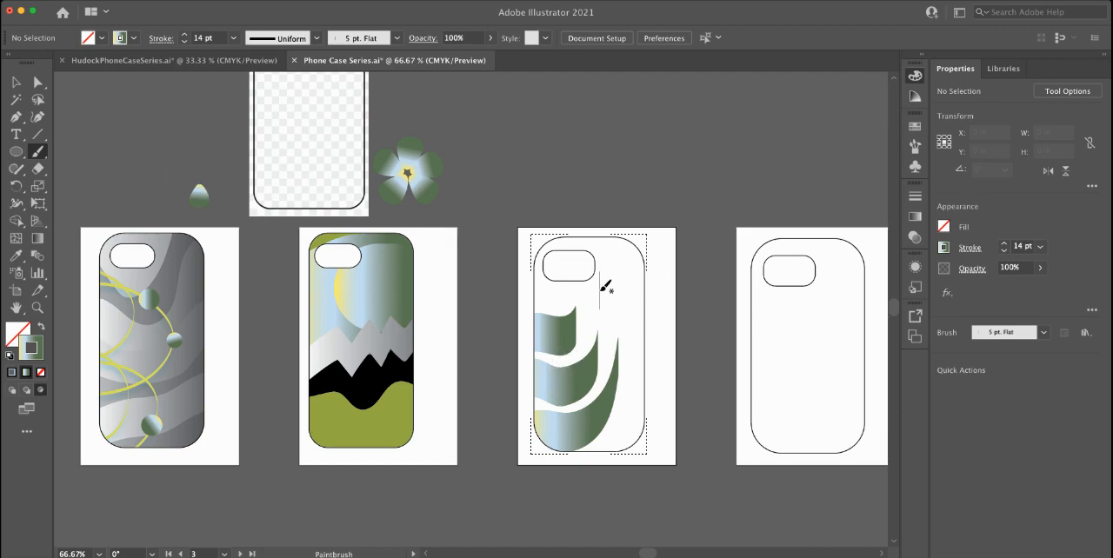
{"action": "mouse_move", "coordinate": [657, 306]}
{"action": "left_mouse_down"}
{"action": "mouse_move", "coordinate": [644, 280]}
{"action": "mouse_move", "coordinate": [603, 263]}
{"action": "mouse_move", "coordinate": [579, 219]}
{"action": "left_mouse_up"}
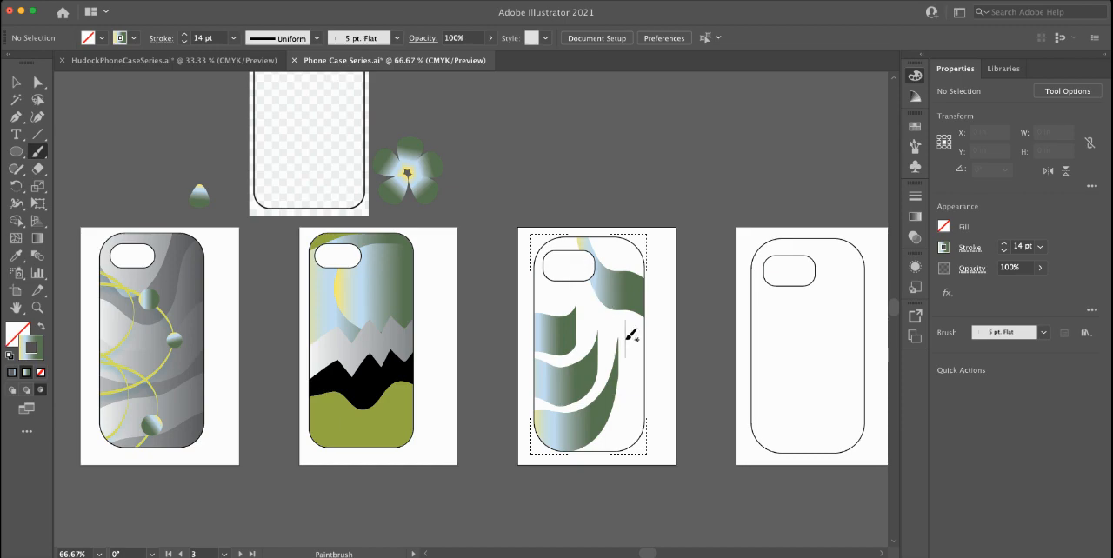
{"action": "mouse_move", "coordinate": [656, 347]}
{"action": "left_mouse_down"}
{"action": "mouse_move", "coordinate": [575, 304]}
{"action": "mouse_move", "coordinate": [555, 205]}
{"action": "left_mouse_up"}
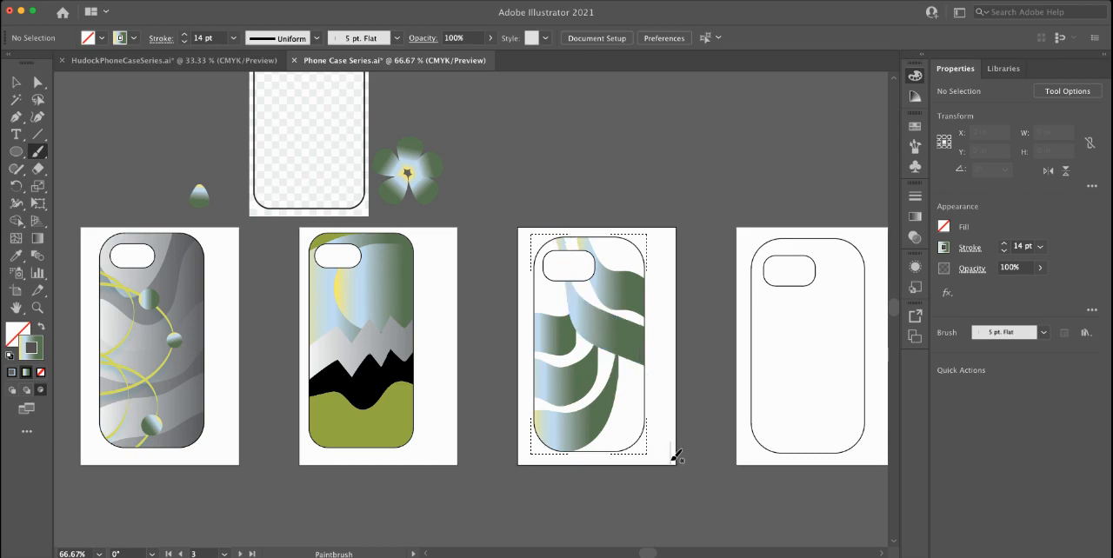
{"action": "mouse_move", "coordinate": [671, 465]}
{"action": "left_mouse_down"}
{"action": "mouse_move", "coordinate": [559, 372]}
{"action": "mouse_move", "coordinate": [536, 252]}
{"action": "left_mouse_up"}
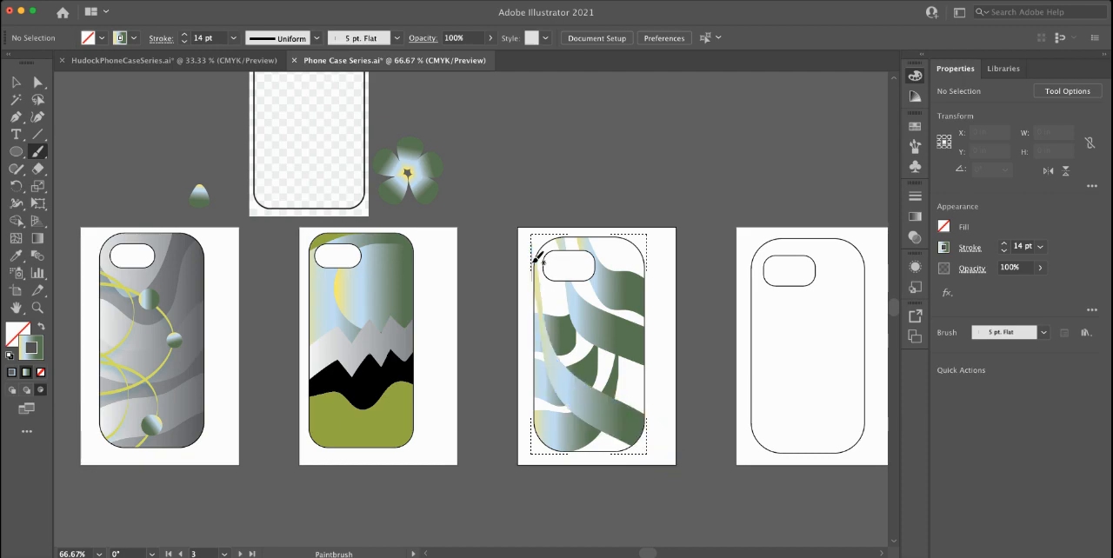
Step: Draw an ellipse about 0.32 by 0.41 in inside the third case, beside the camera cutout
{"action": "left_click", "coordinate": [13, 83]}
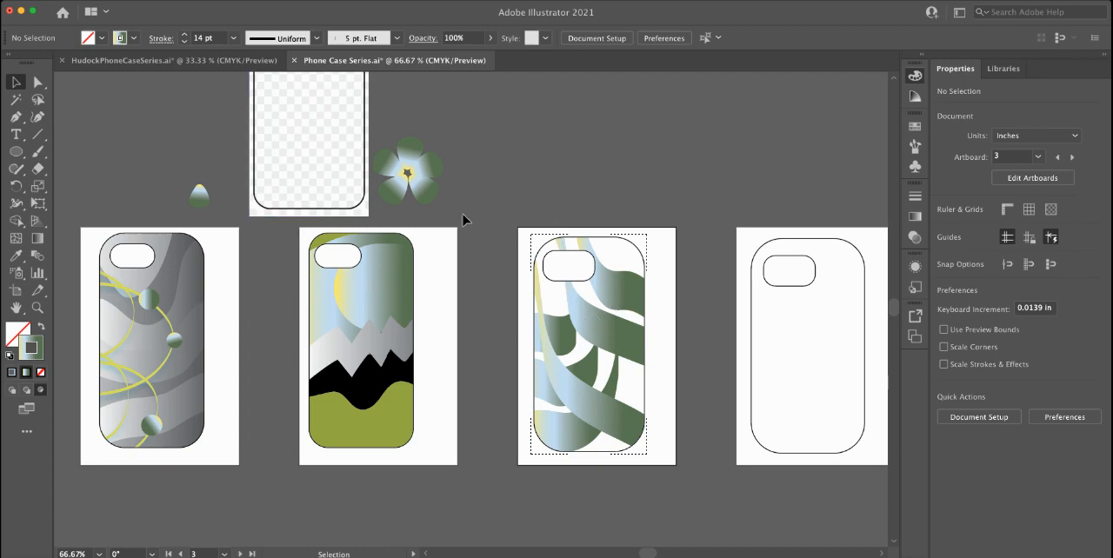
{"action": "left_click", "coordinate": [15, 151]}
{"action": "left_click_drag", "start_coordinate": [612, 252], "coordinate": [623, 266]}
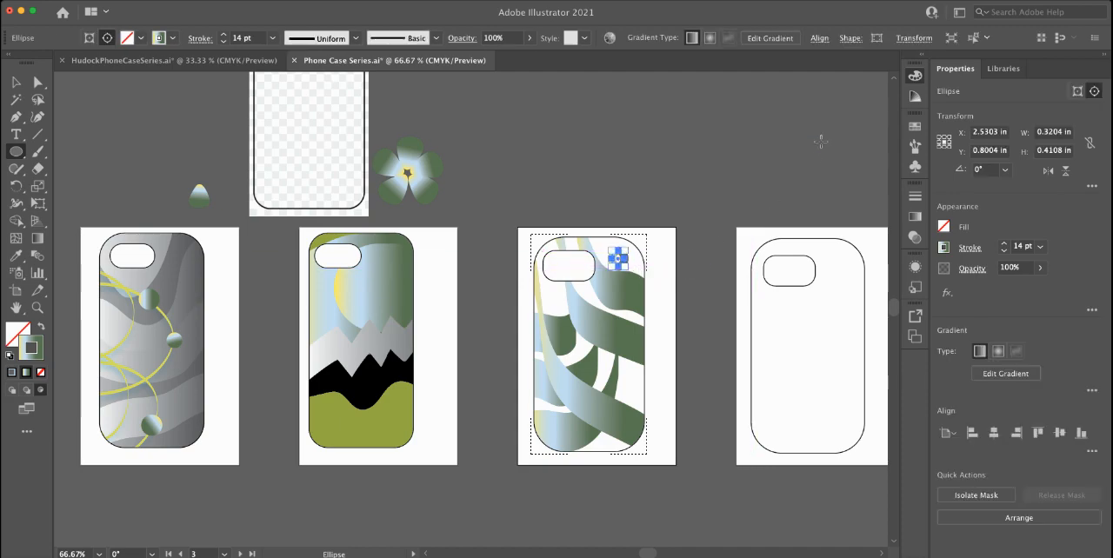
Step: Color both the fill and the stroke of the small ellipse pink and deselect it
{"action": "left_click", "coordinate": [20, 329]}
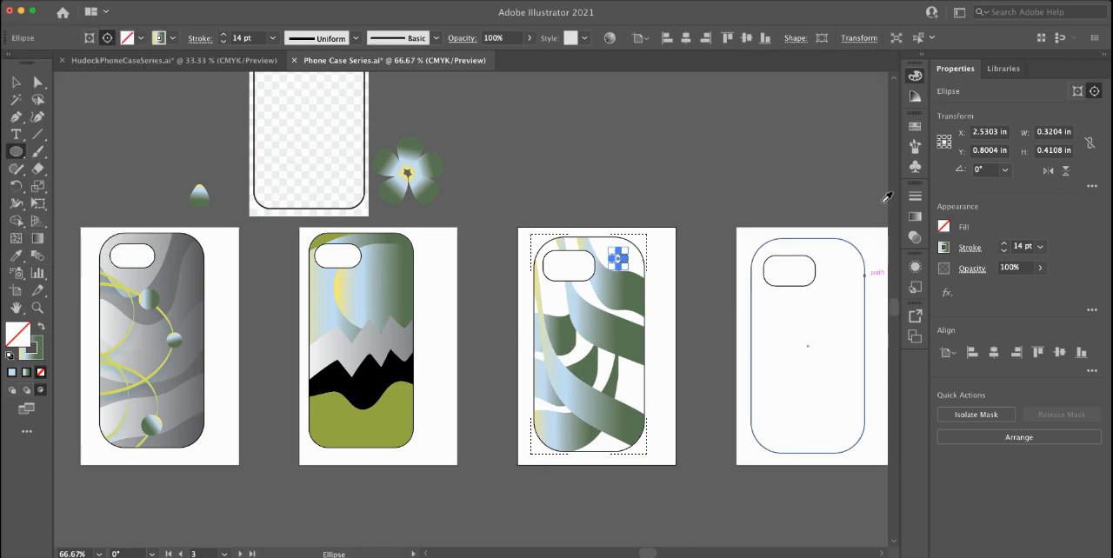
{"action": "left_click", "coordinate": [874, 146]}
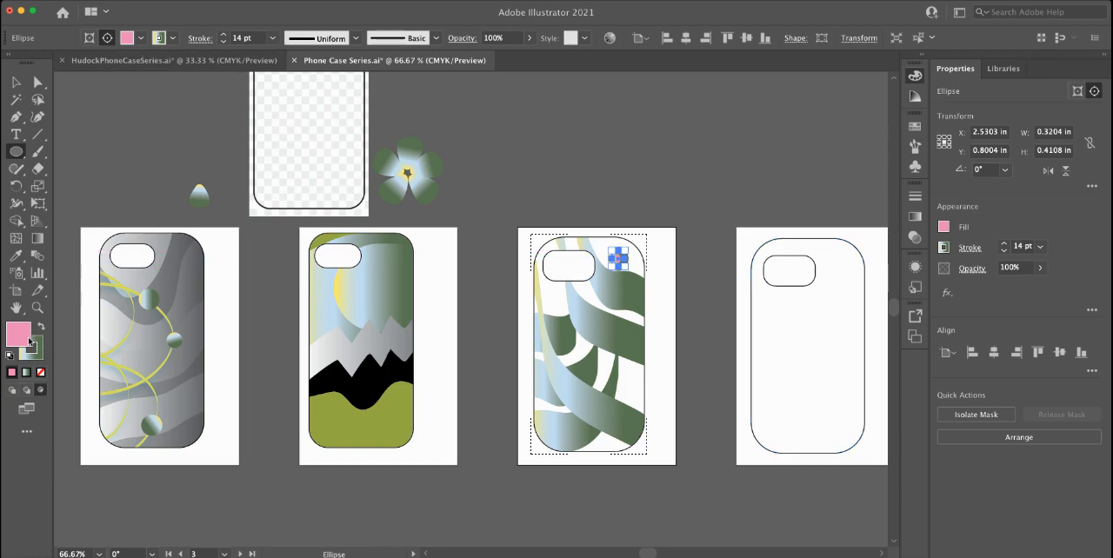
{"action": "left_click_drag", "start_coordinate": [34, 336], "coordinate": [38, 346]}
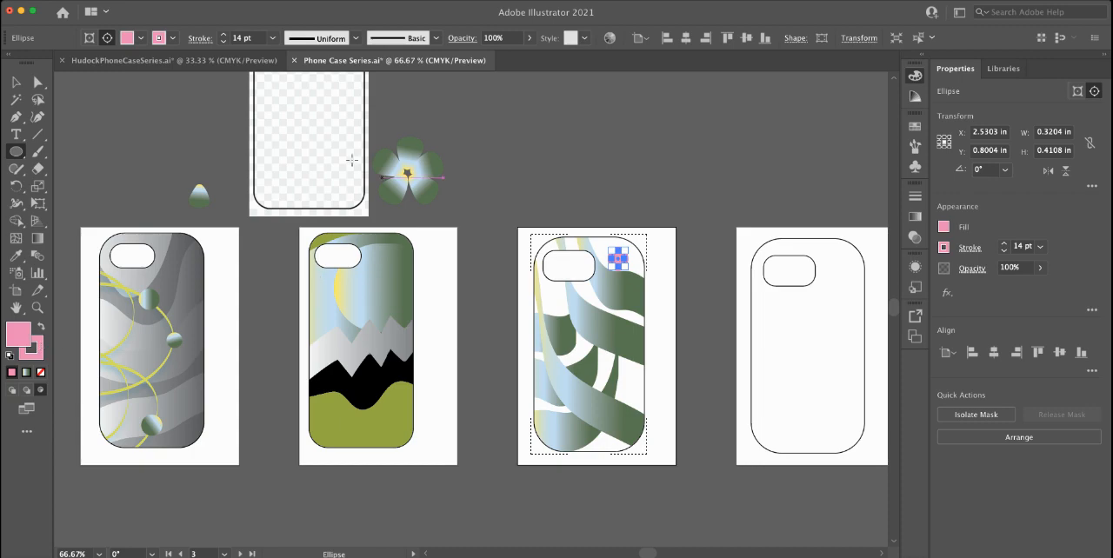
{"action": "left_click", "coordinate": [16, 82]}
{"action": "left_click", "coordinate": [480, 151]}
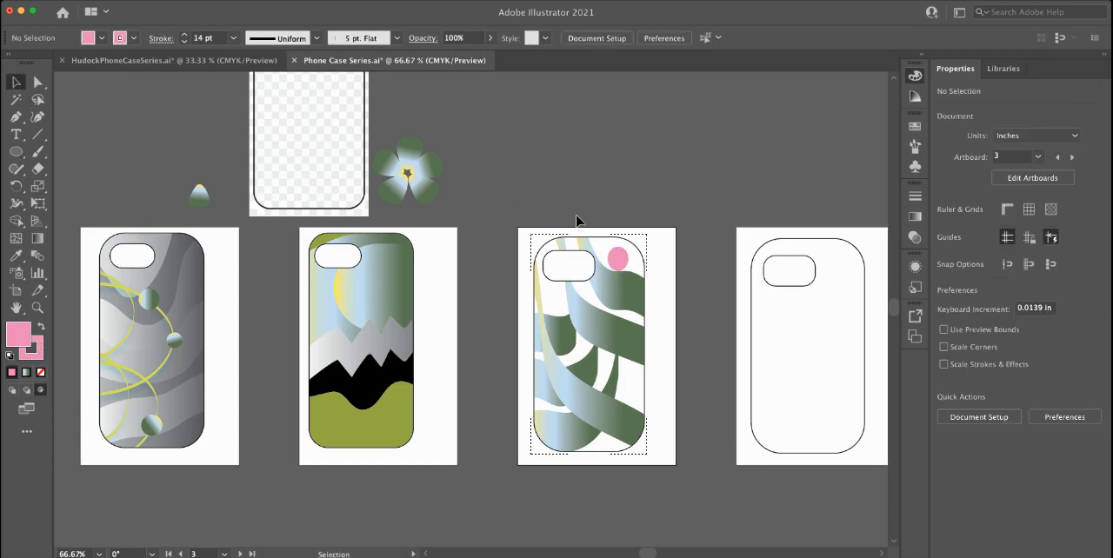
Step: Isolate the third case's clipping group, reshape the pink ellipse to about 0.29 by 0.59 in, and leave isolation mode
{"action": "mouse_move", "coordinate": [615, 264]}
{"action": "left_mouse_down"}
{"action": "mouse_move", "coordinate": [613, 284]}
{"action": "mouse_move", "coordinate": [619, 253]}
{"action": "left_mouse_up"}
{"action": "double_click", "coordinate": [616, 264]}
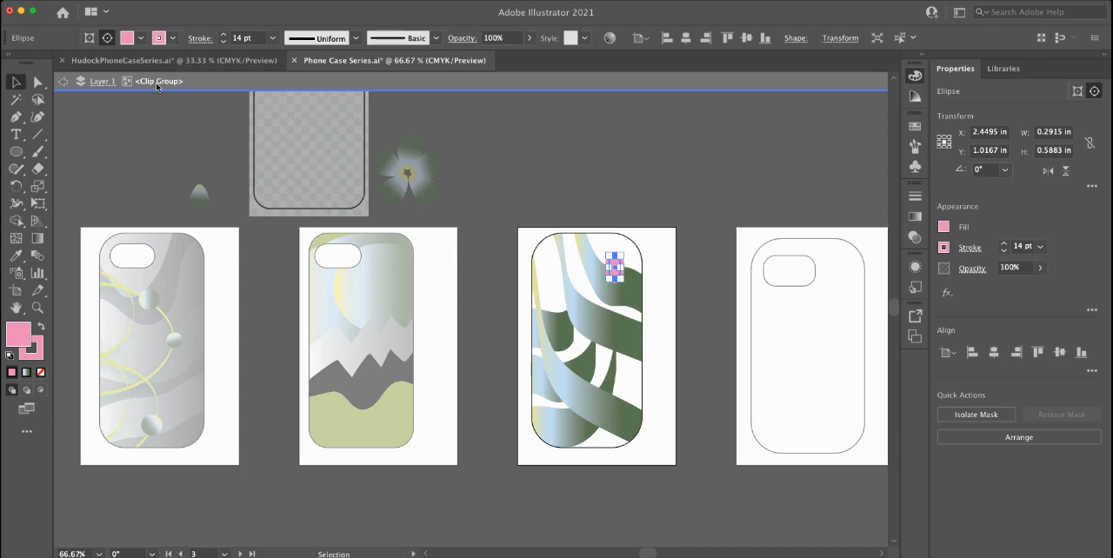
{"action": "left_click", "coordinate": [63, 82]}
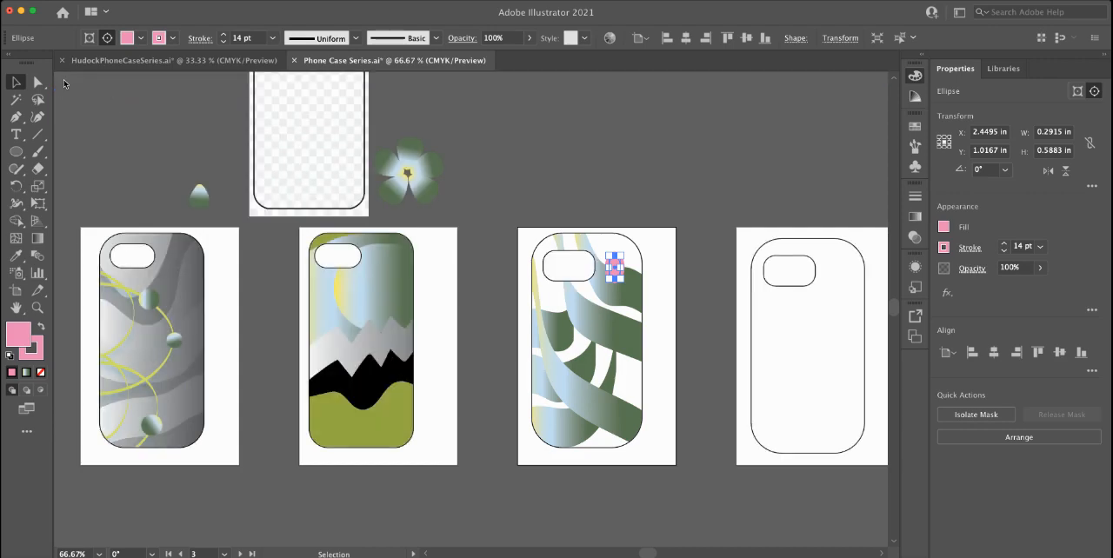
{"action": "left_click", "coordinate": [511, 182]}
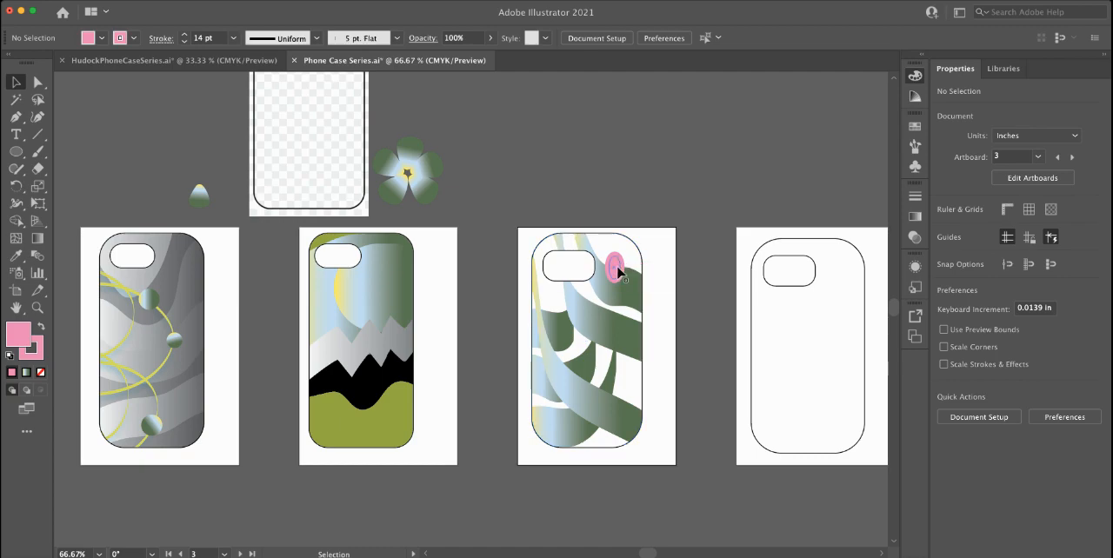
Step: Move the third case's camera cutout slightly up and reduce its height to about 0.61 in
{"action": "left_click_drag", "start_coordinate": [615, 273], "coordinate": [615, 271]}
{"action": "left_click", "coordinate": [569, 242]}
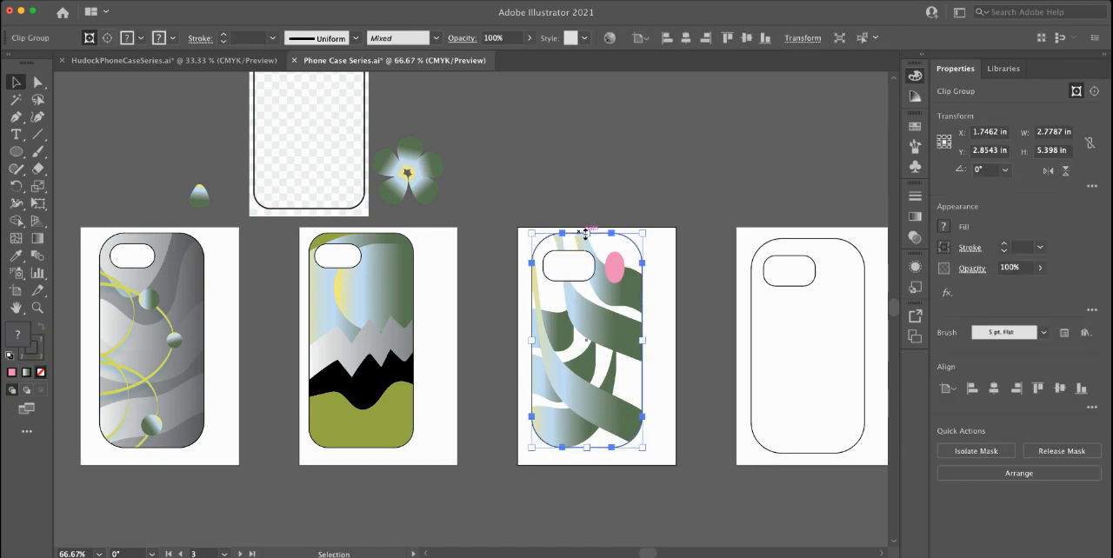
{"action": "left_click_drag", "start_coordinate": [623, 244], "coordinate": [573, 248]}
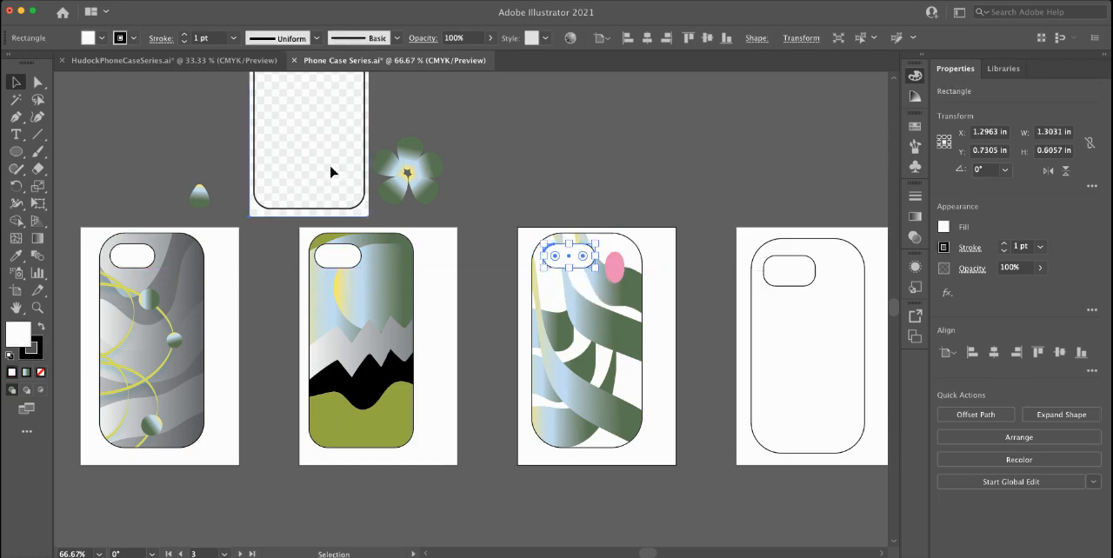
Step: Move the checkered phone case template image down and to the left so it overlaps the first two artboards
{"action": "left_click_drag", "start_coordinate": [331, 174], "coordinate": [293, 248]}
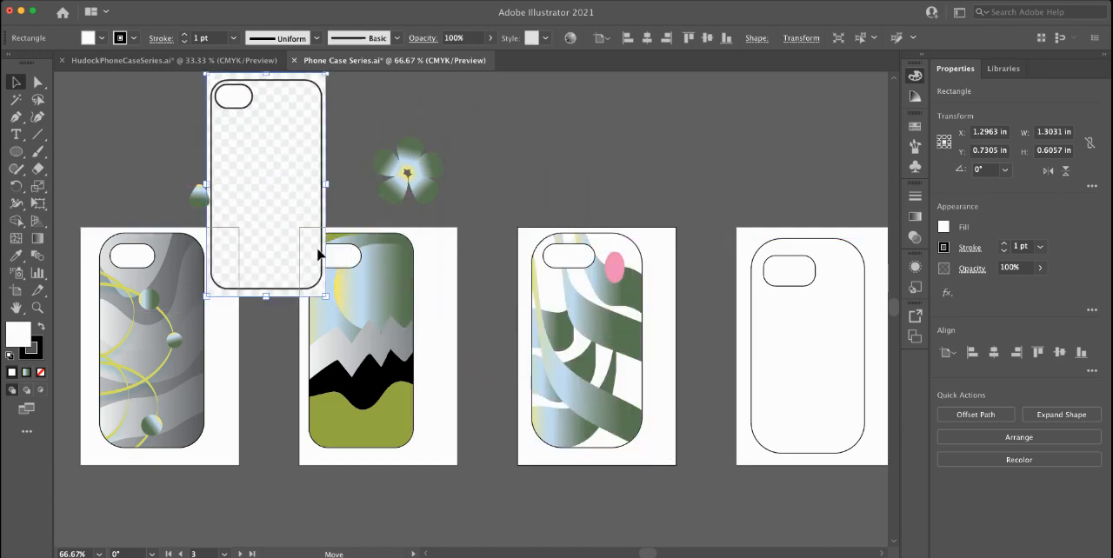
{"action": "left_click", "coordinate": [540, 171]}
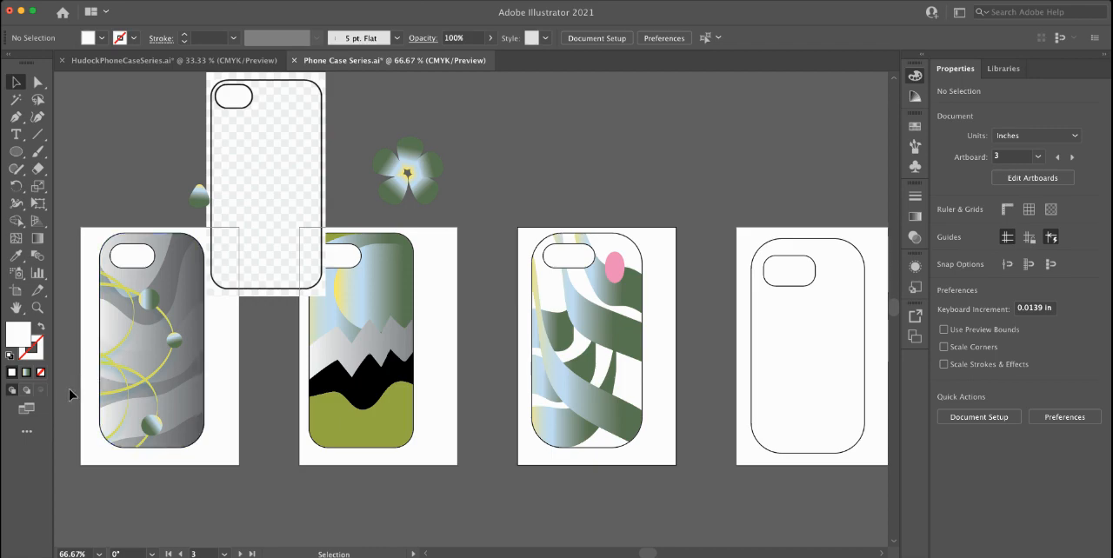
Step: Isolate the third case's clipping group, select its rounded case outline, and turn on Draw Inside mode
{"action": "left_click", "coordinate": [603, 236]}
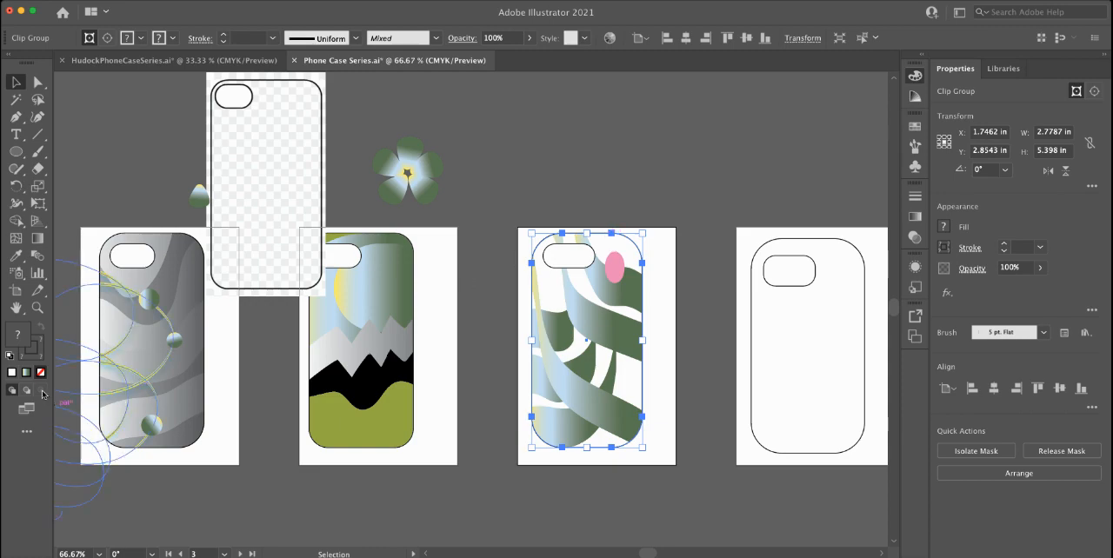
{"action": "double_click", "coordinate": [599, 238]}
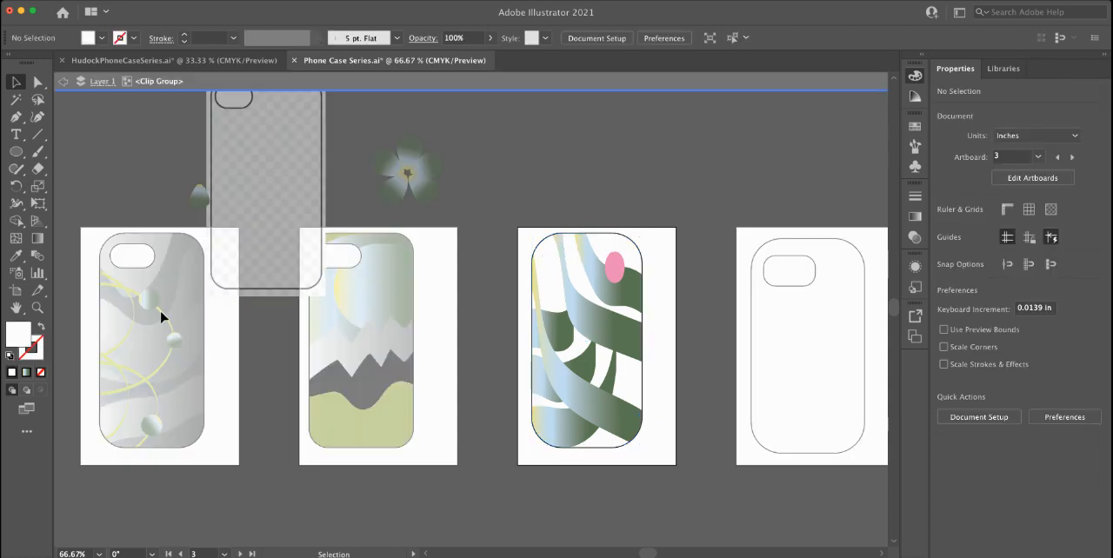
{"action": "left_click", "coordinate": [604, 240]}
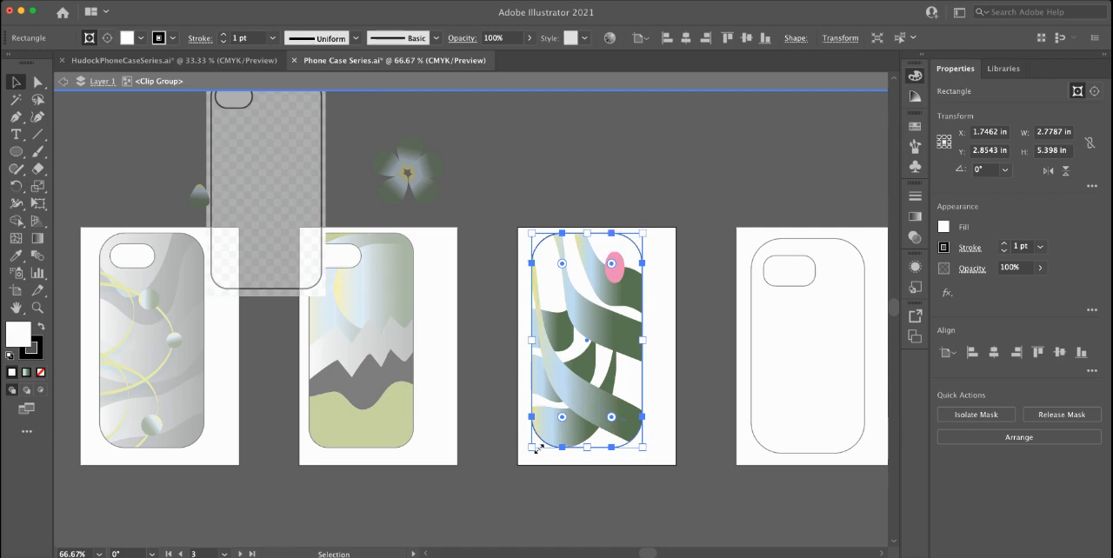
{"action": "left_click", "coordinate": [41, 393]}
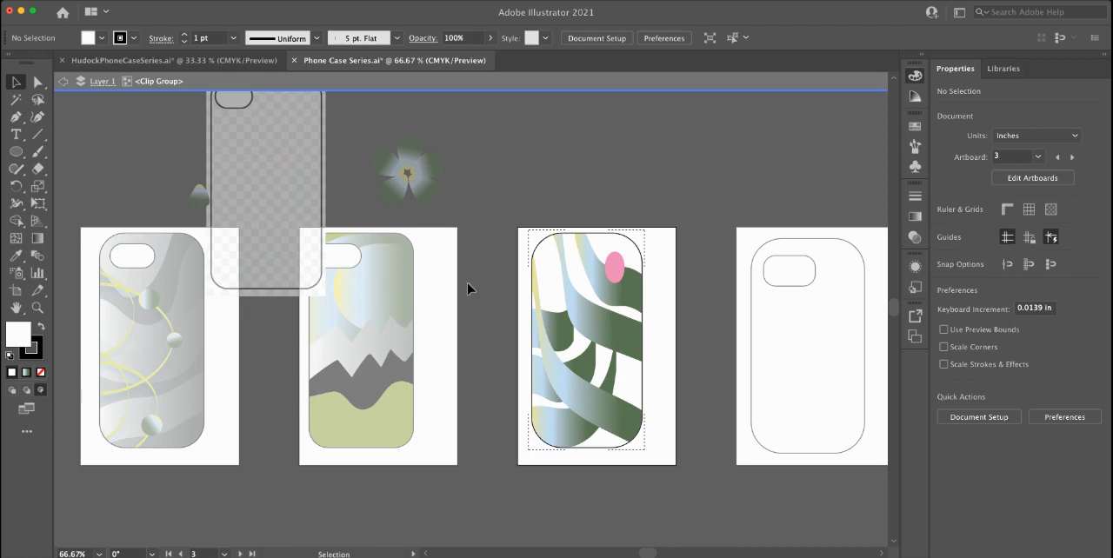
Step: Draw a closed curved petal shape about 1.42 by 2.41 in inside the third case's lower half with the Curvature tool
{"action": "left_click", "coordinate": [37, 116]}
{"action": "left_click", "coordinate": [644, 381]}
{"action": "left_click", "coordinate": [600, 363]}
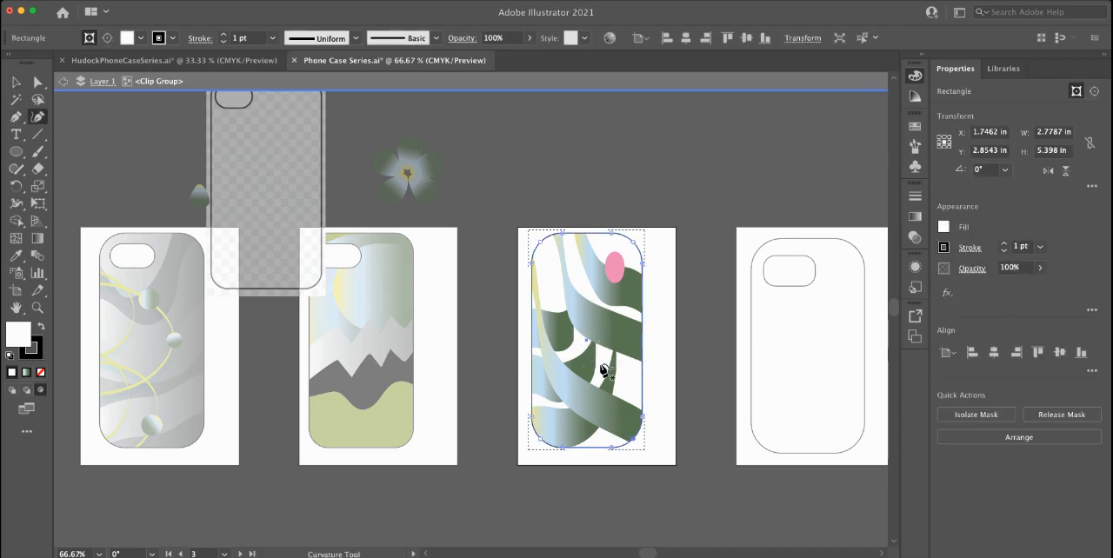
{"action": "left_click", "coordinate": [605, 417]}
{"action": "left_click", "coordinate": [633, 388]}
{"action": "left_click", "coordinate": [637, 361]}
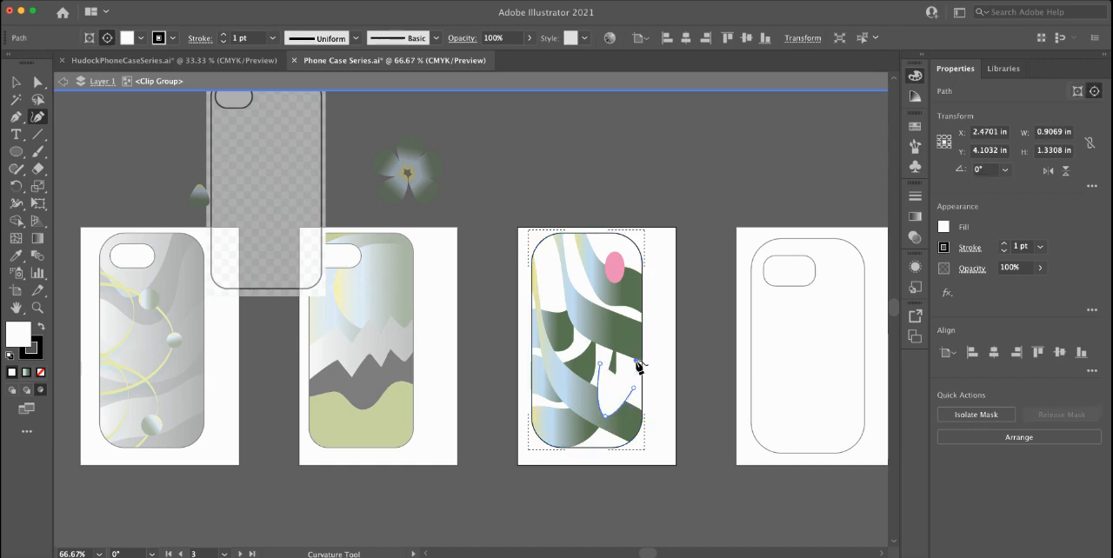
{"action": "left_click", "coordinate": [622, 326]}
{"action": "left_click", "coordinate": [588, 326]}
{"action": "left_click", "coordinate": [583, 354]}
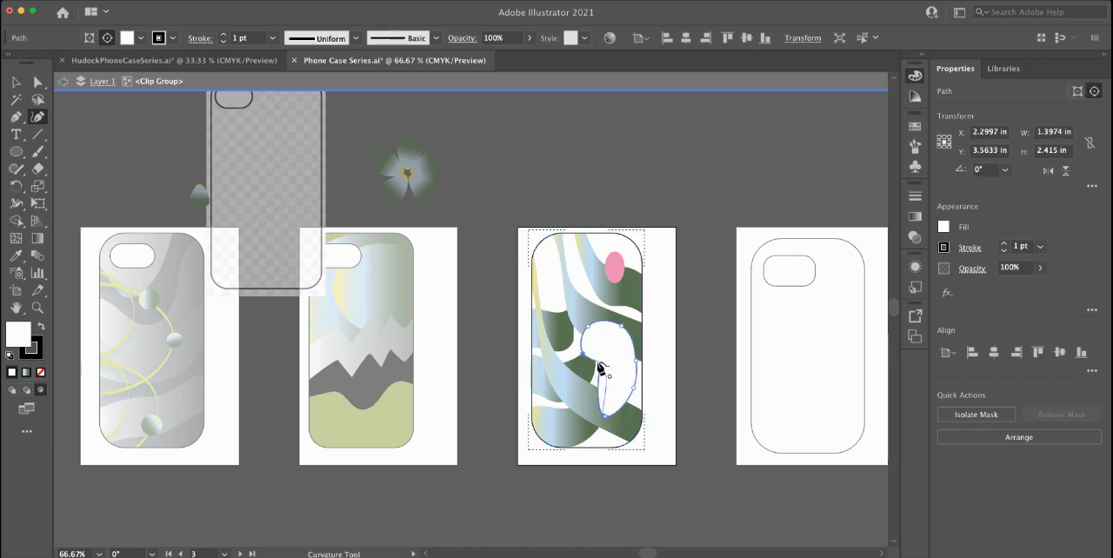
{"action": "left_click", "coordinate": [600, 364]}
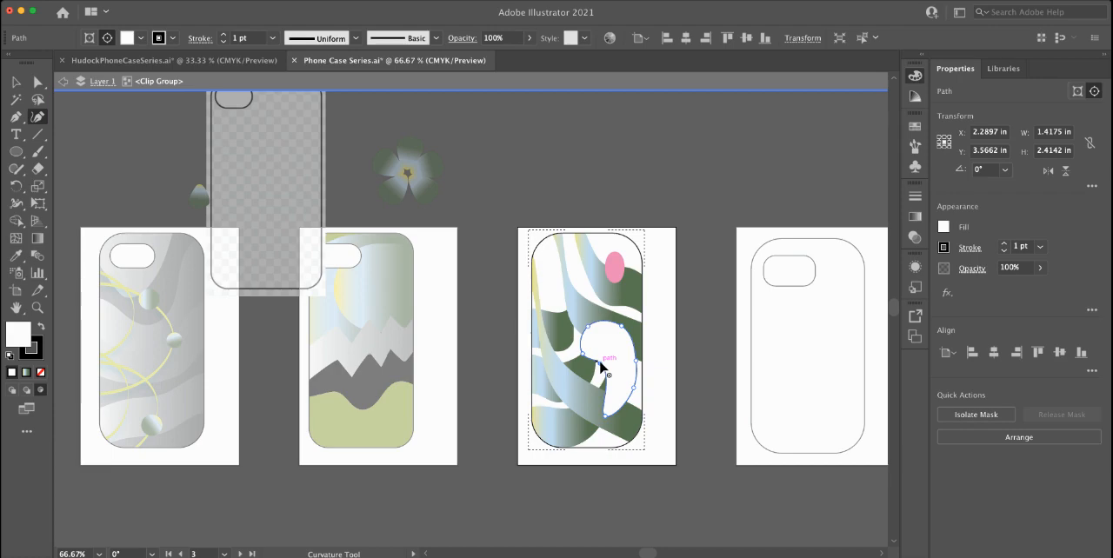
Step: Try the neighbouring brush stroke's 14 pt gradient and the ellipse's pink on the new curved shape using the Eyedropper
{"action": "key", "text": "i"}
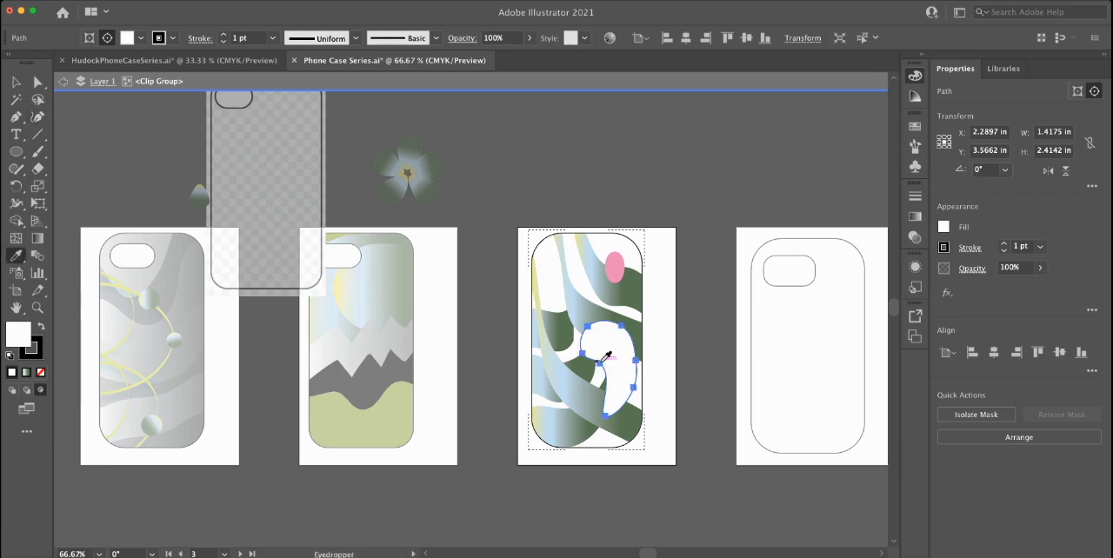
{"action": "left_click", "coordinate": [585, 306]}
{"action": "left_click", "coordinate": [585, 306]}
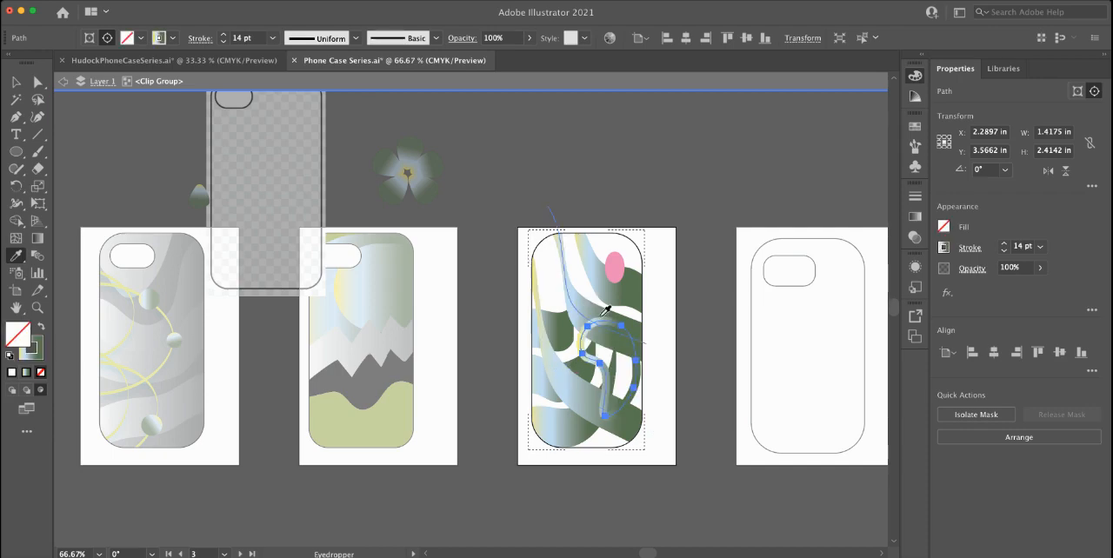
{"action": "left_click", "coordinate": [613, 268]}
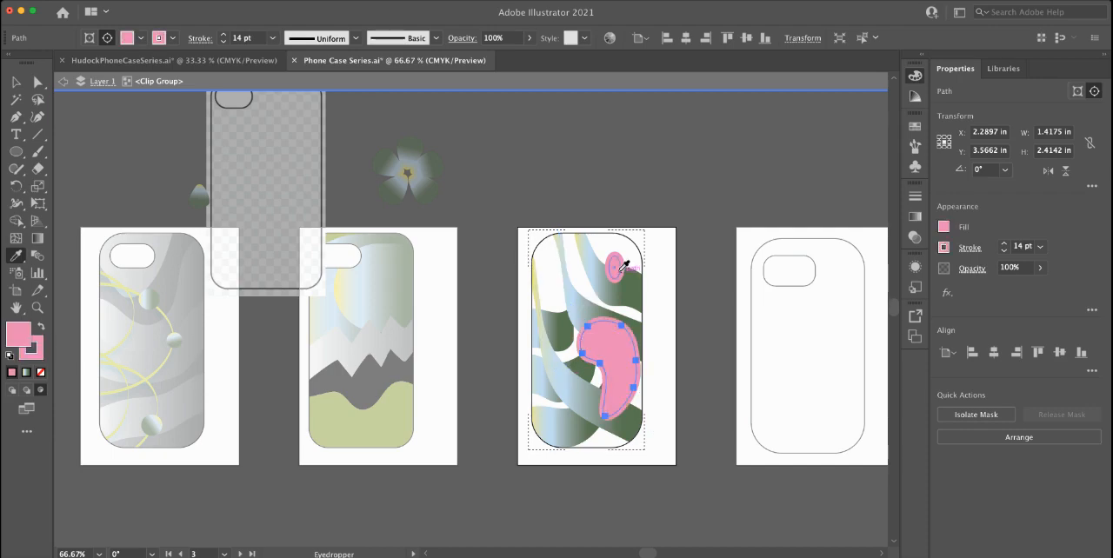
Step: Fill the curved shape with the blue-to-green gradient sampled from the second case's sky
{"action": "left_click", "coordinate": [389, 283]}
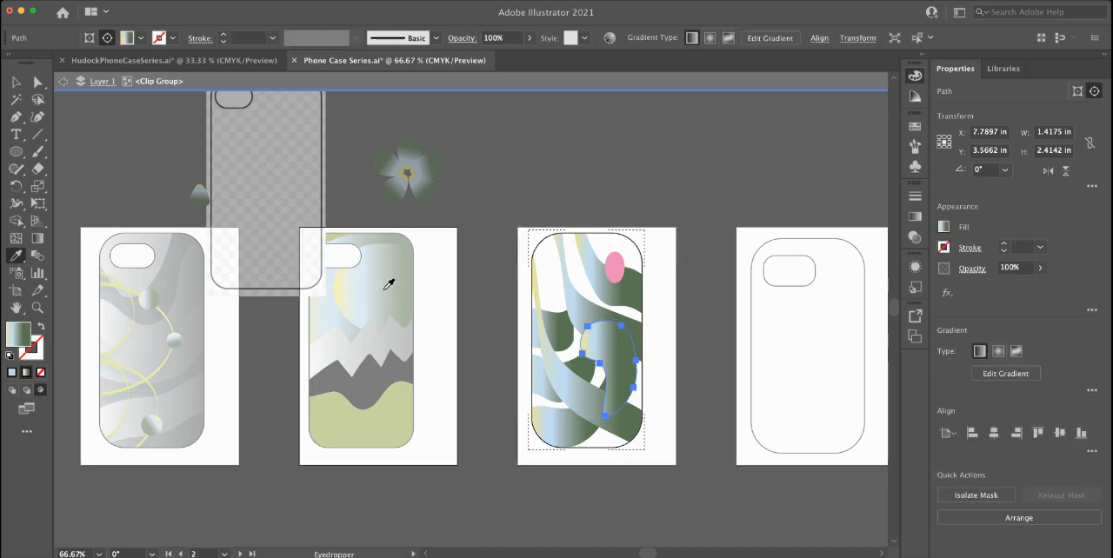
{"action": "key", "text": "x"}
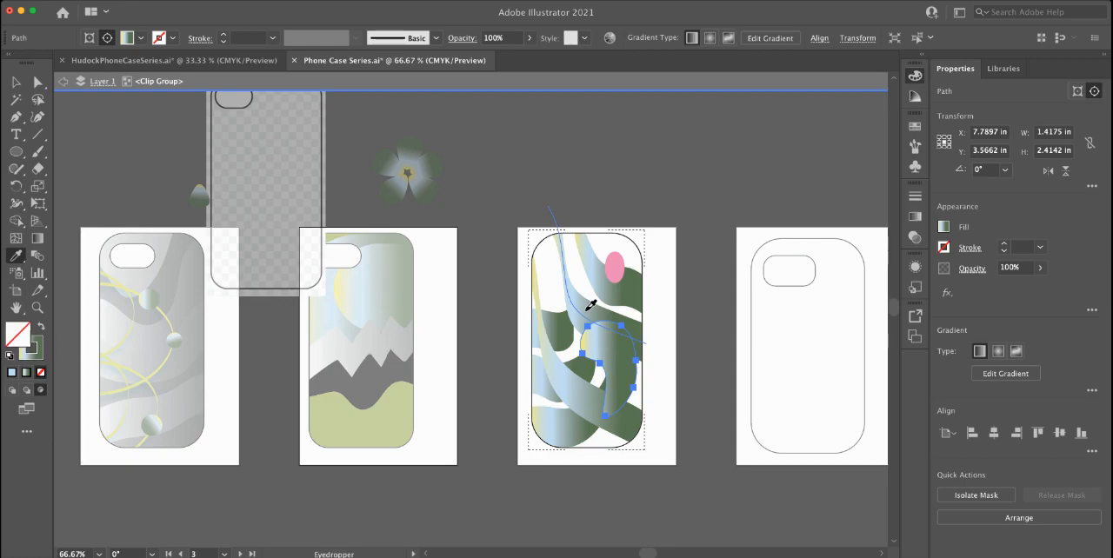